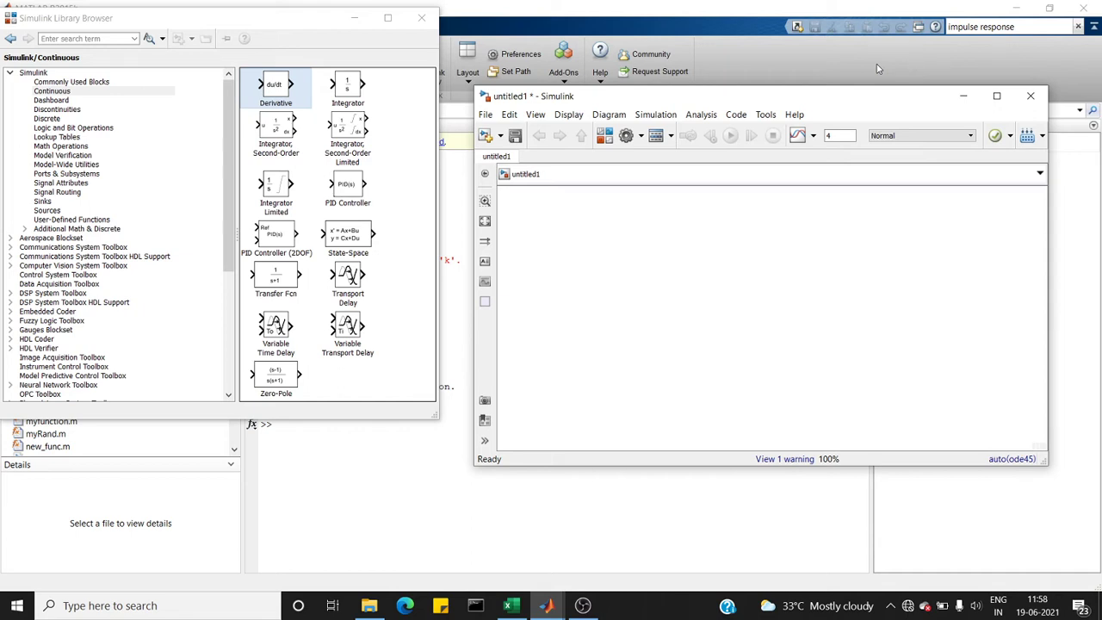
Add the Derivative block from the library to the new model.
click(269, 98)
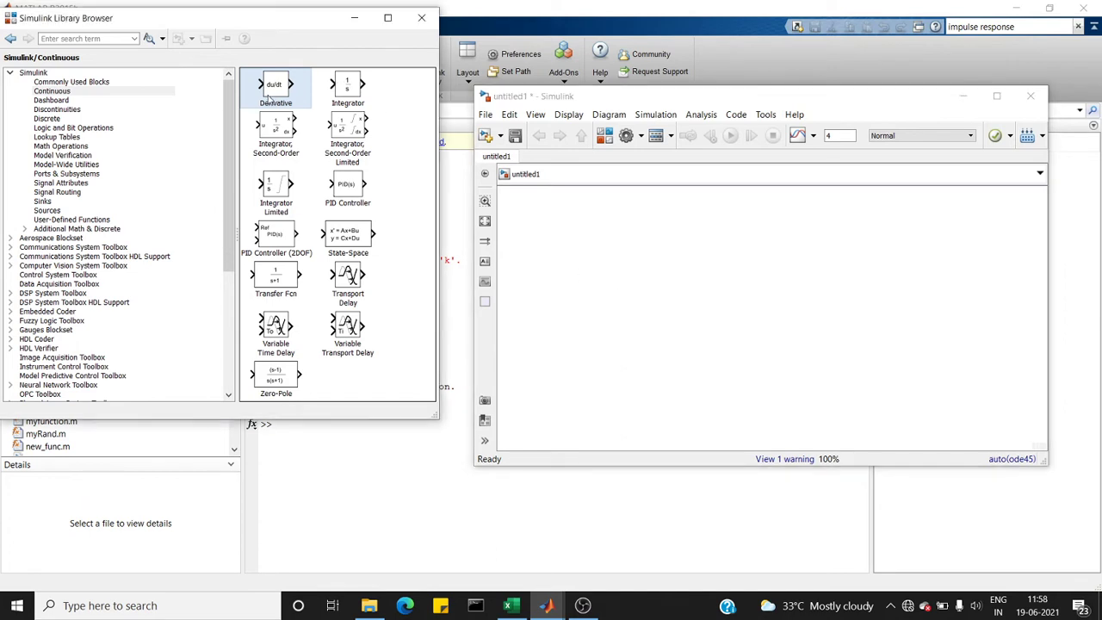
right_click(270, 98)
click(293, 107)
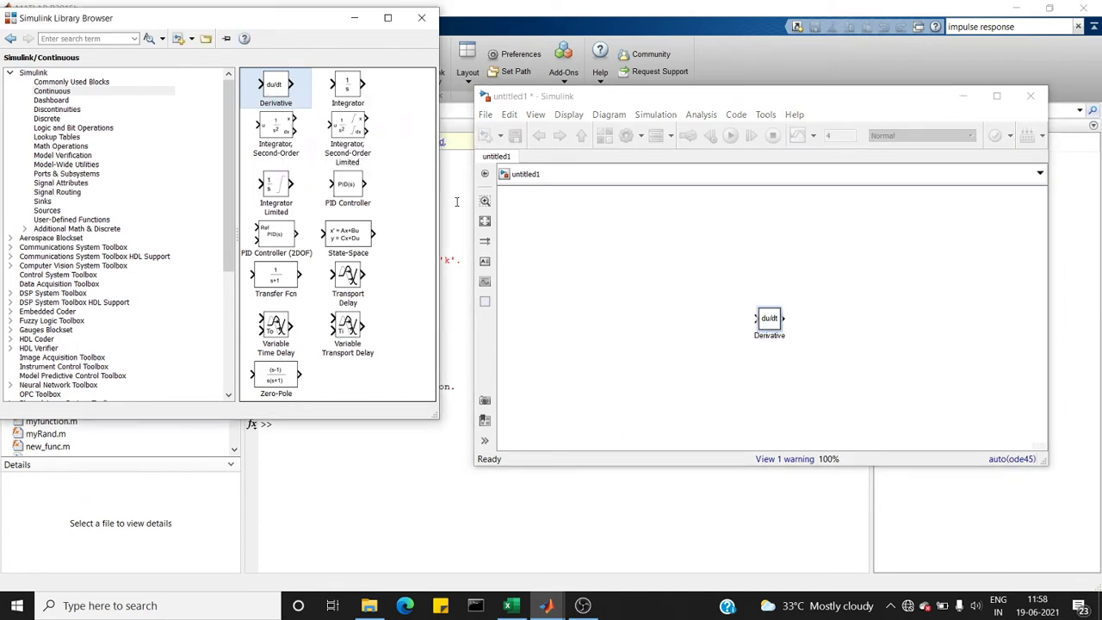
drag(770, 318, 689, 291)
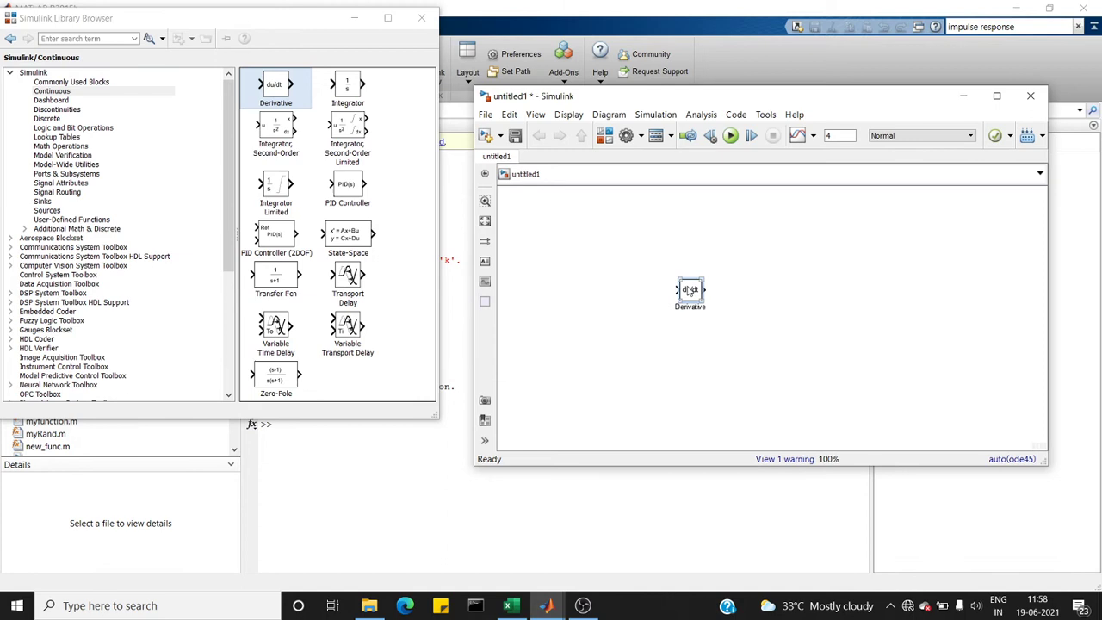
Quick-insert a Step block left of Derivative and a Transfer Fcn block to its right.
double_click(632, 278)
text(step)
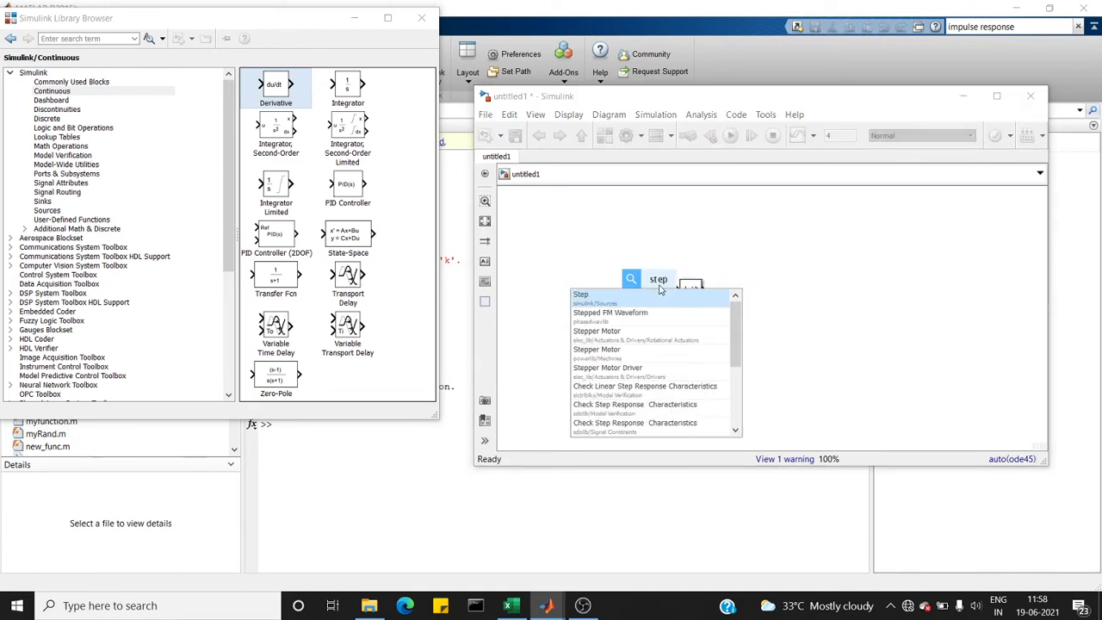
key(Return)
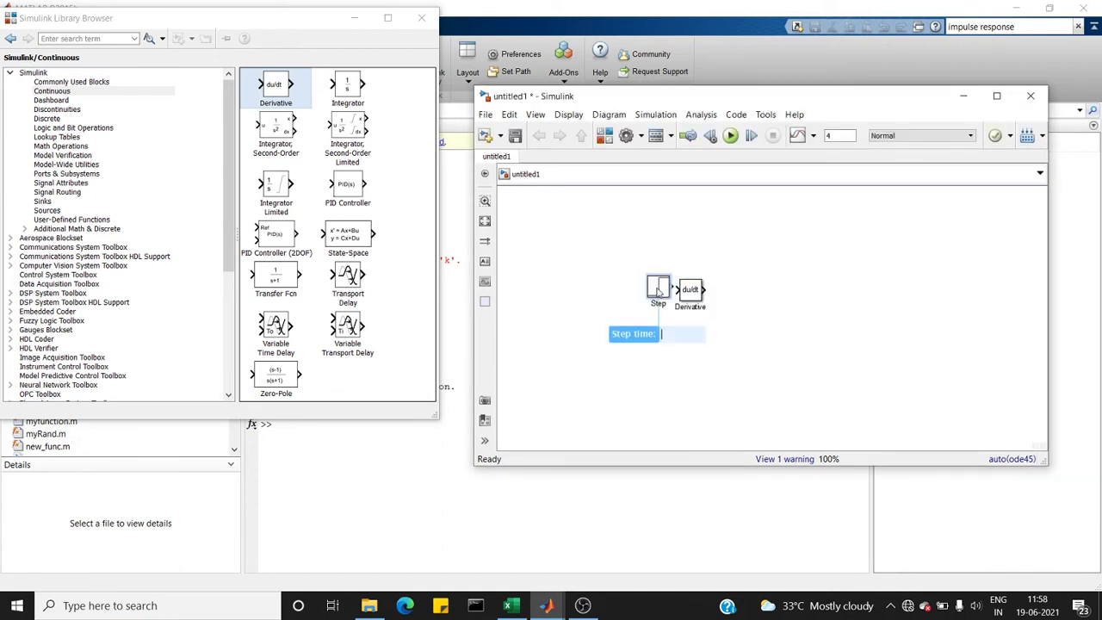
drag(658, 291, 551, 292)
double_click(699, 239)
text(t)
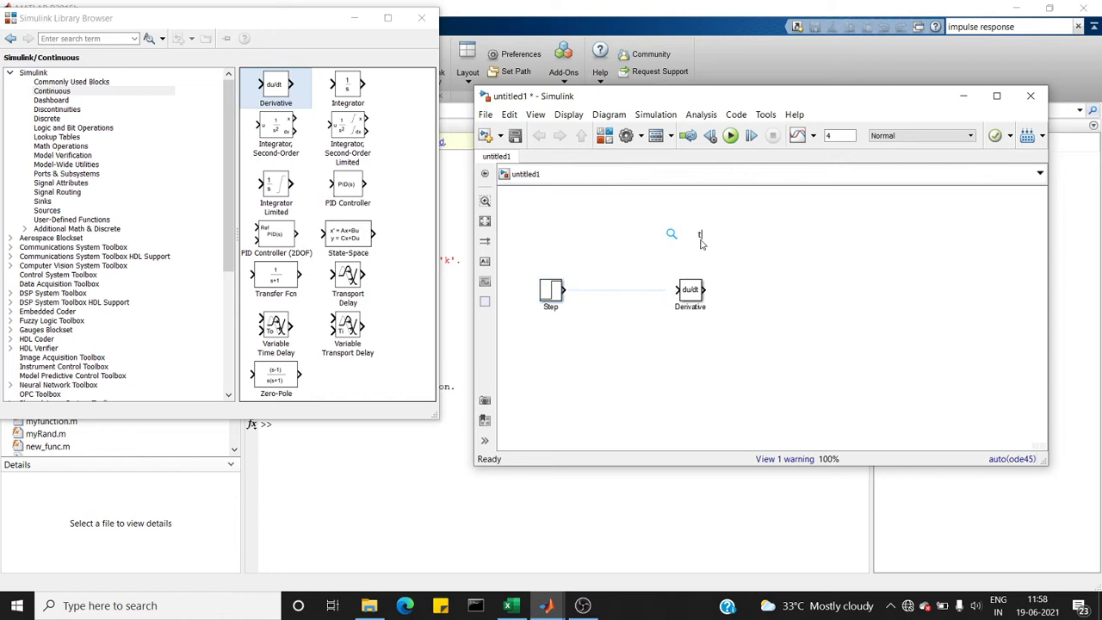
text(rans)
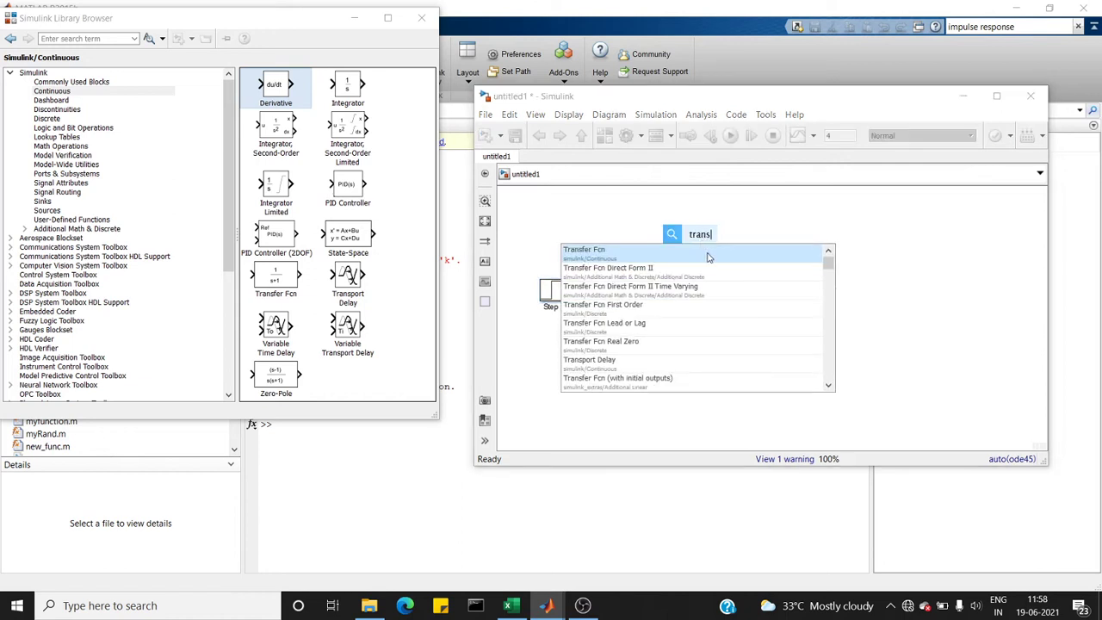
click(708, 257)
drag(697, 244, 818, 298)
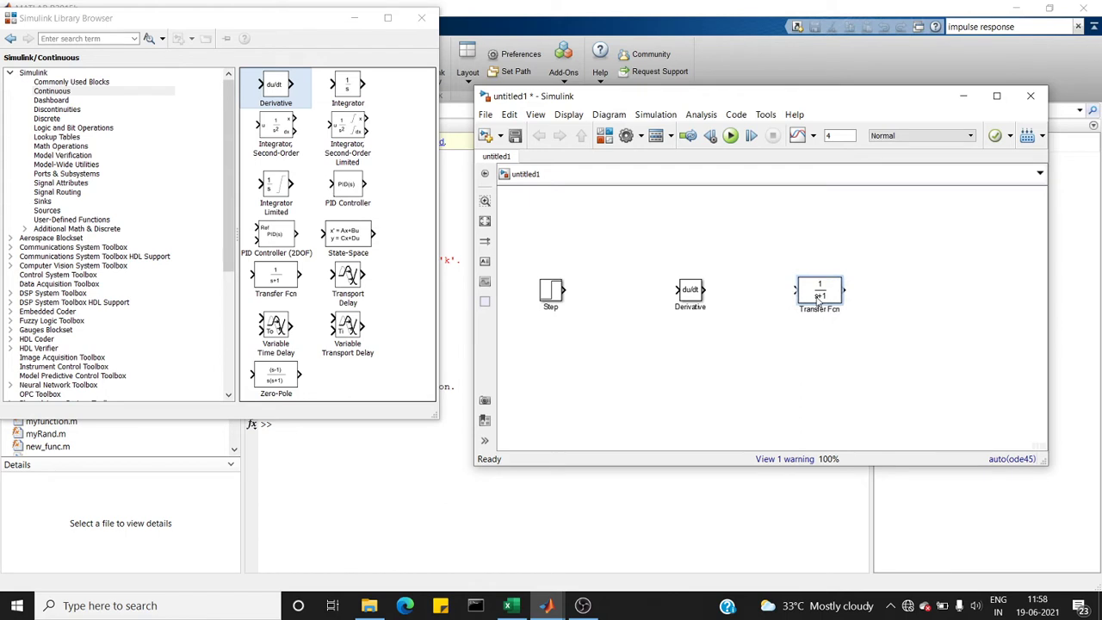
click(839, 242)
Insert a Scope block with 2 input ports.
double_click(839, 242)
text(scope)
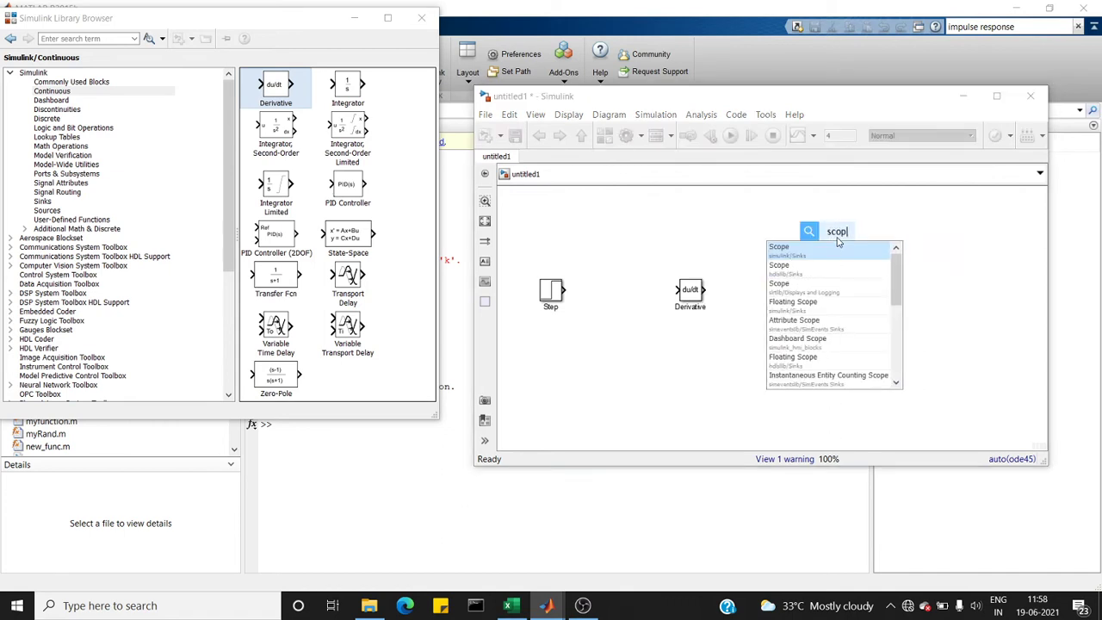
click(846, 252)
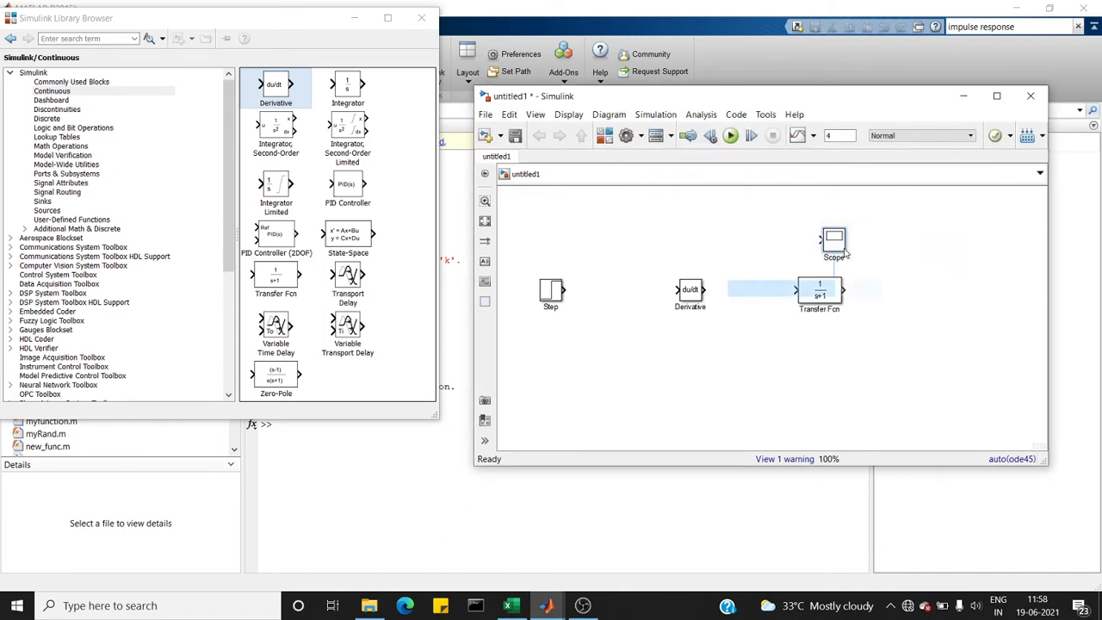
text(2)
key(Return)
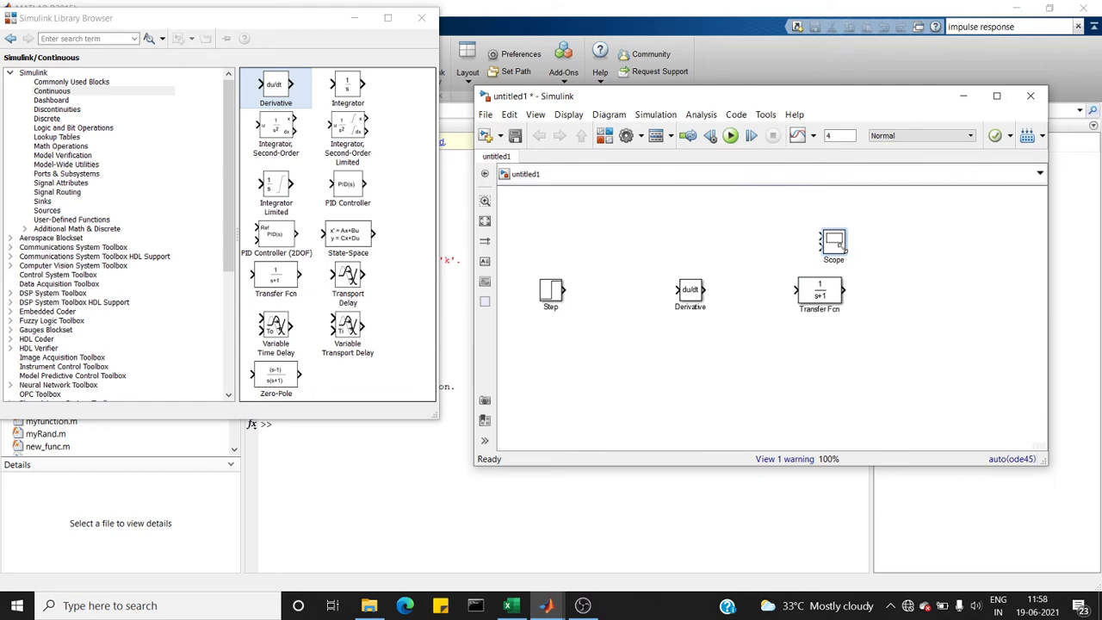
Wire Step→Derivative→Transfer Fcn→Scope, branching the Derivative output to the Scope's other input.
drag(838, 248, 960, 303)
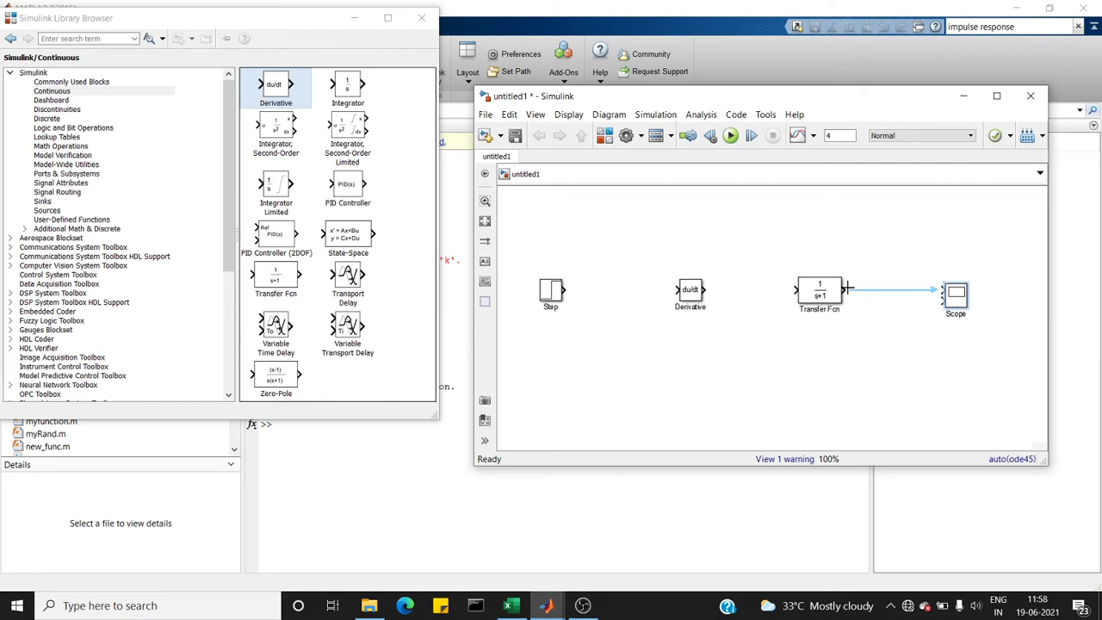
drag(844, 290, 943, 300)
drag(560, 295, 600, 297)
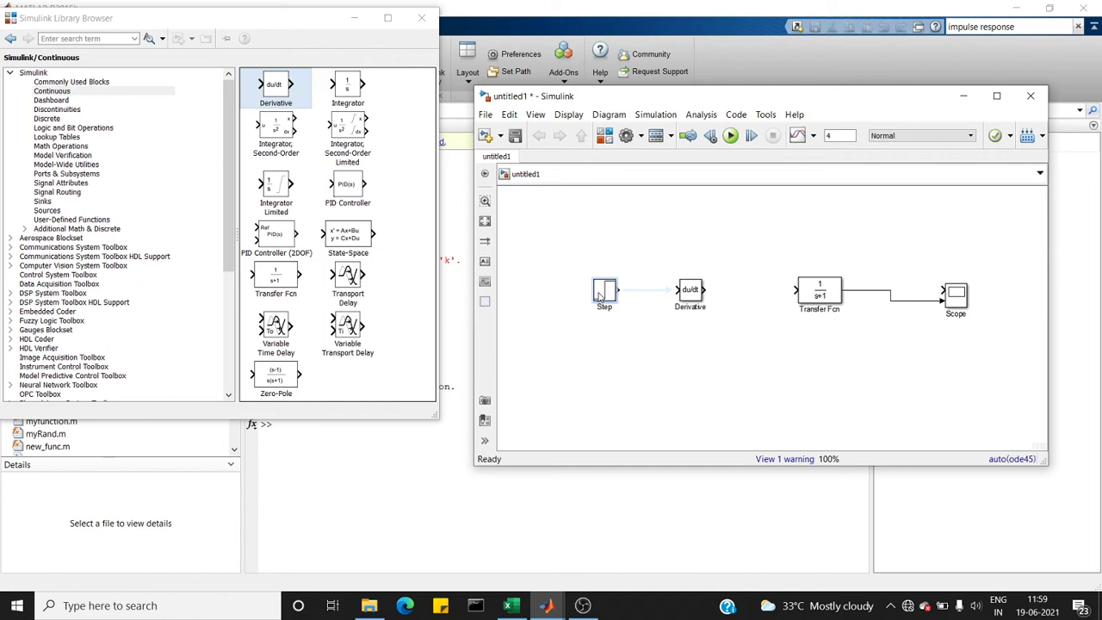
drag(620, 291, 647, 296)
drag(702, 290, 794, 291)
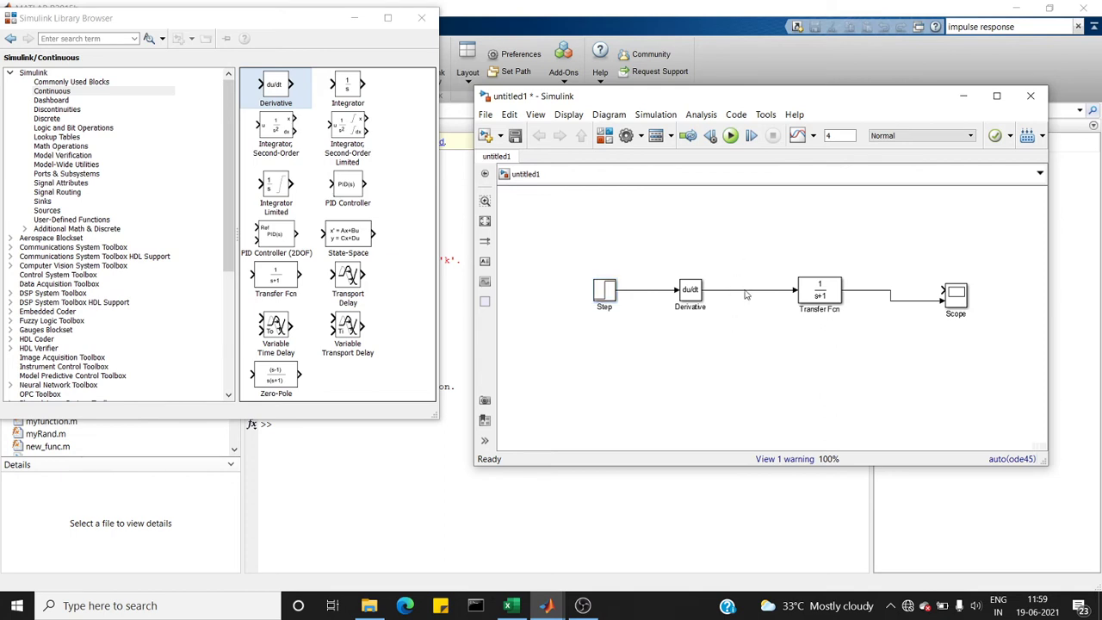
drag(746, 295, 943, 293)
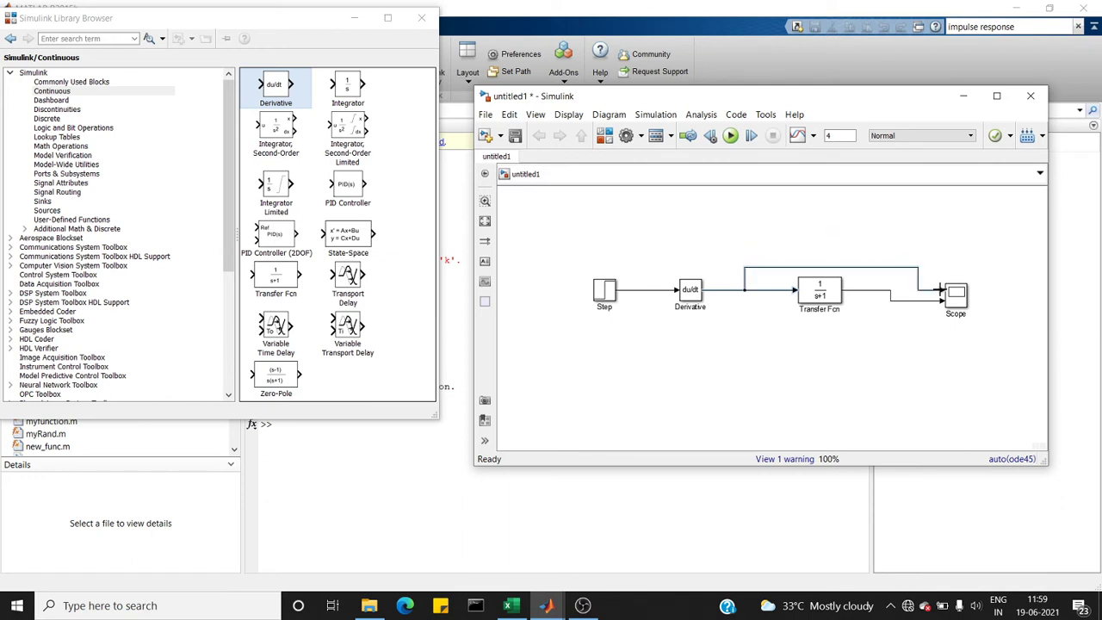
Set the Scope layout to a 1x2 grid of side-by-side plots.
double_click(954, 296)
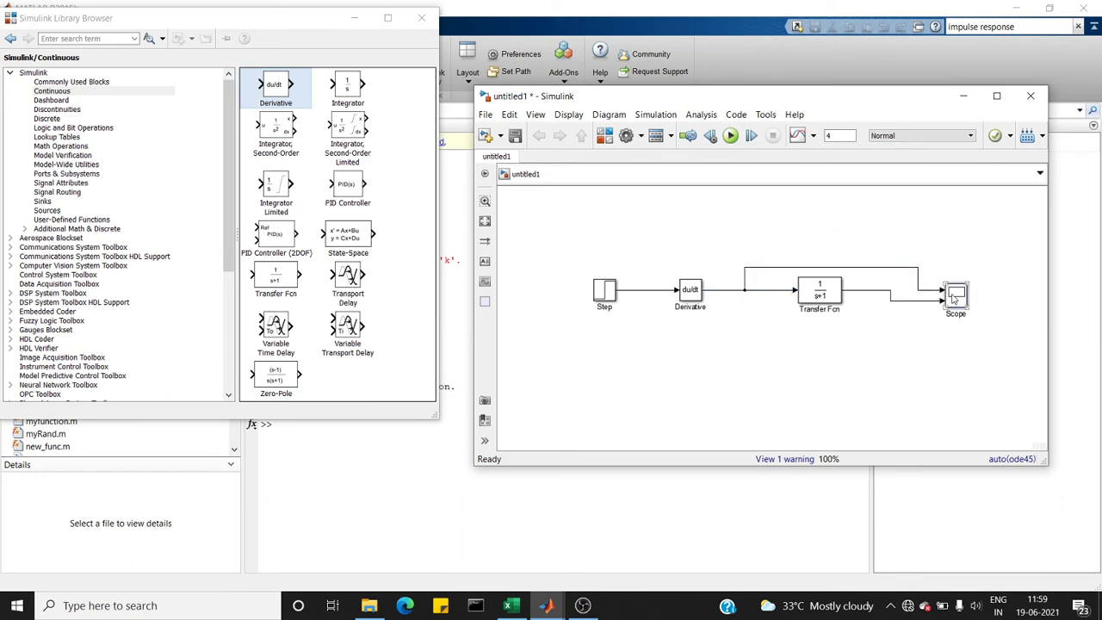
drag(576, 117, 274, 65)
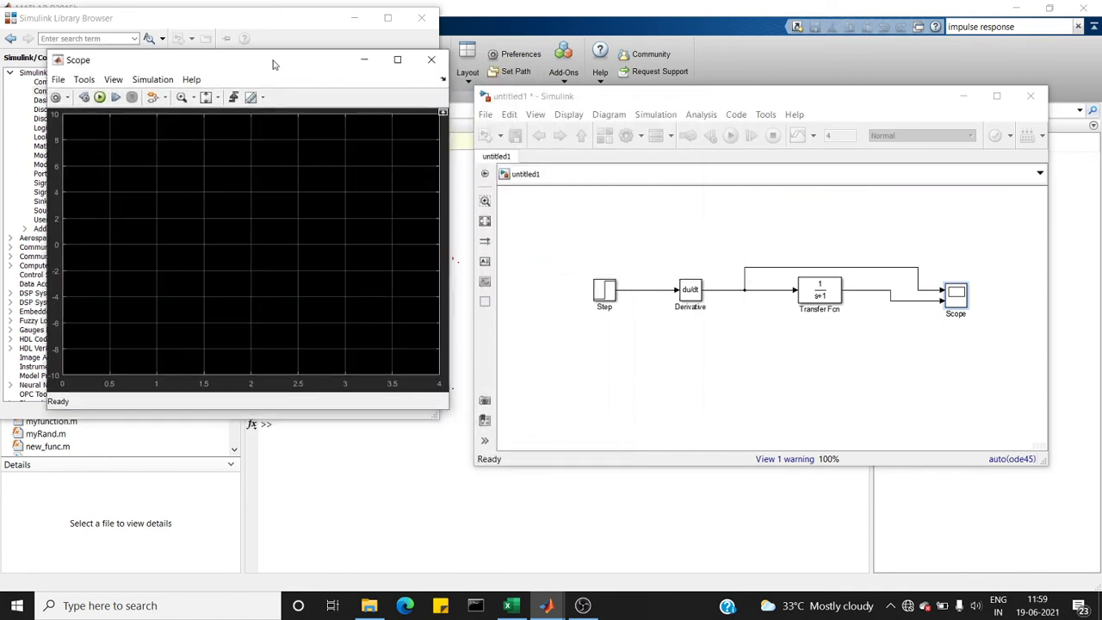
click(114, 79)
click(130, 97)
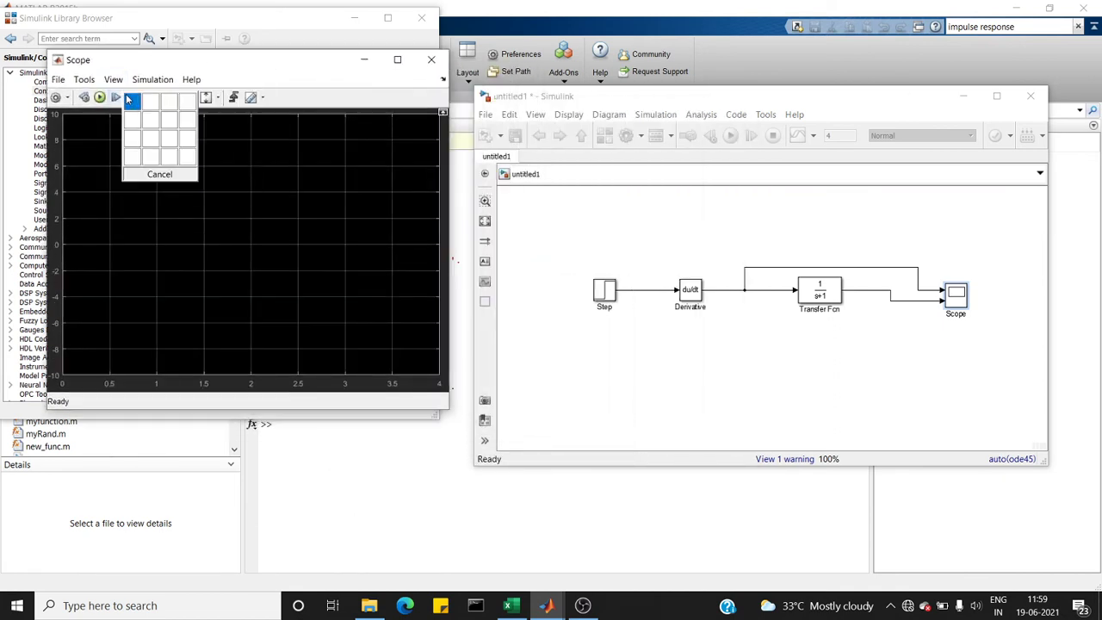
click(152, 102)
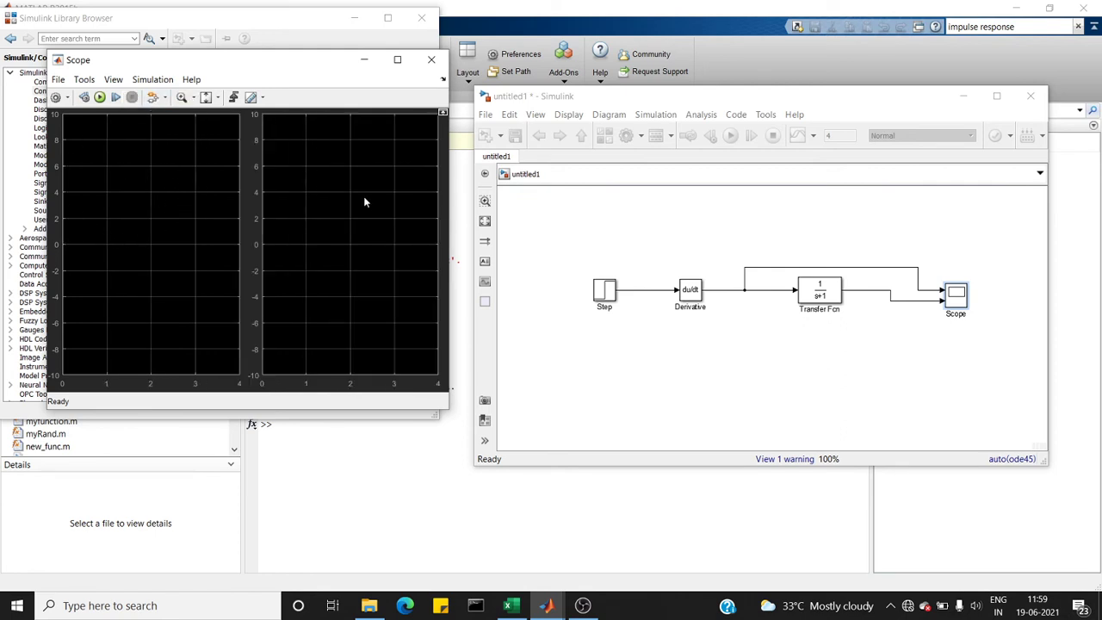
Change the Derivative block's linearization coefficient from inf to 0.
click(623, 233)
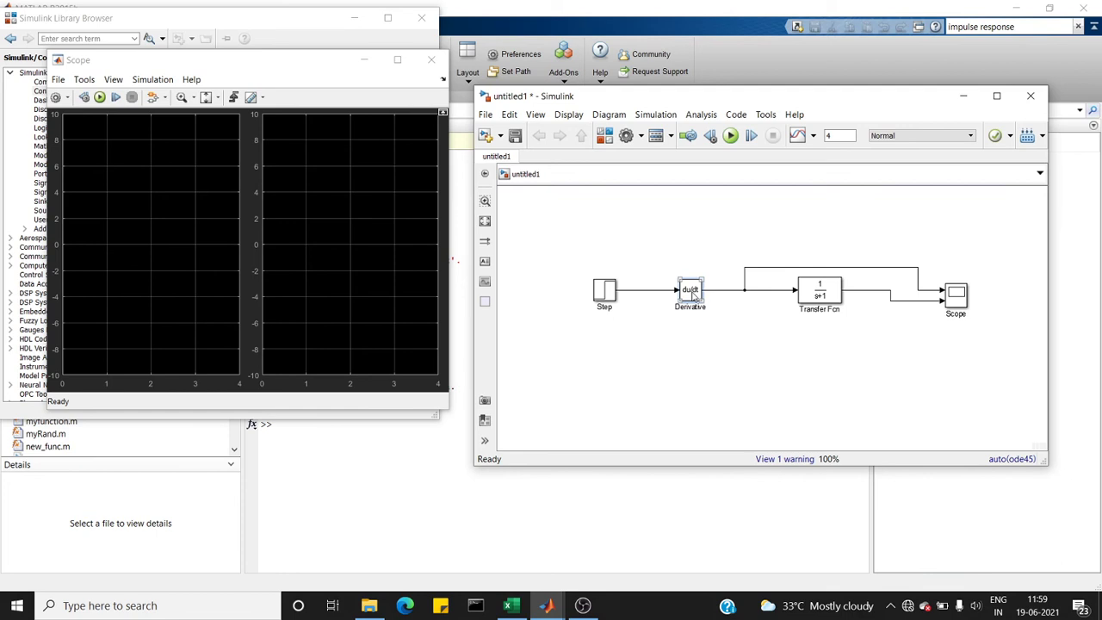
double_click(690, 290)
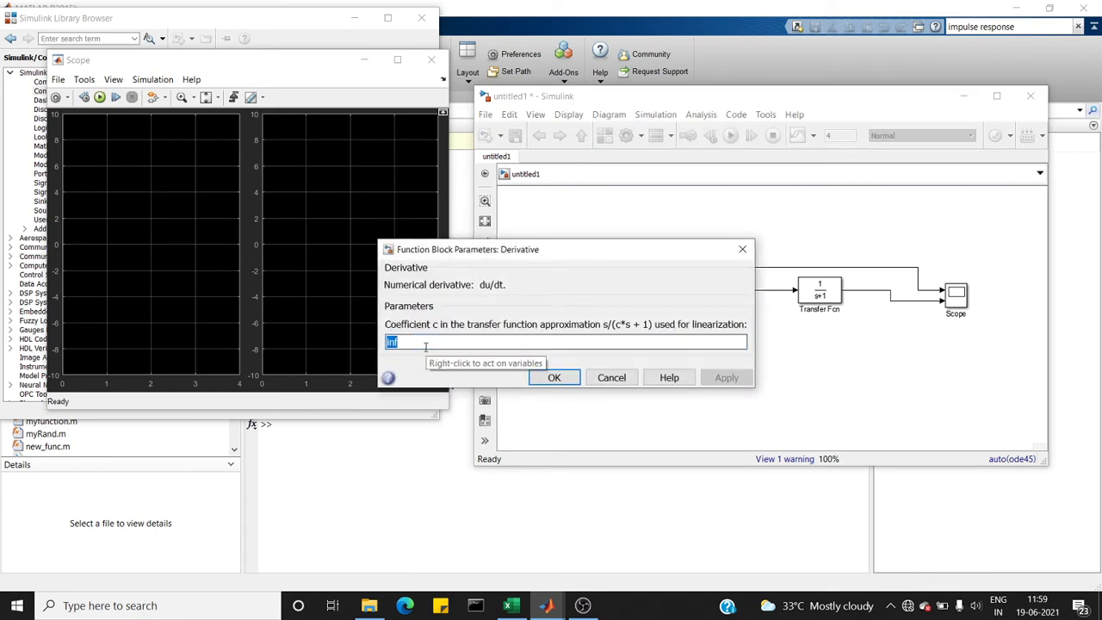
text(0)
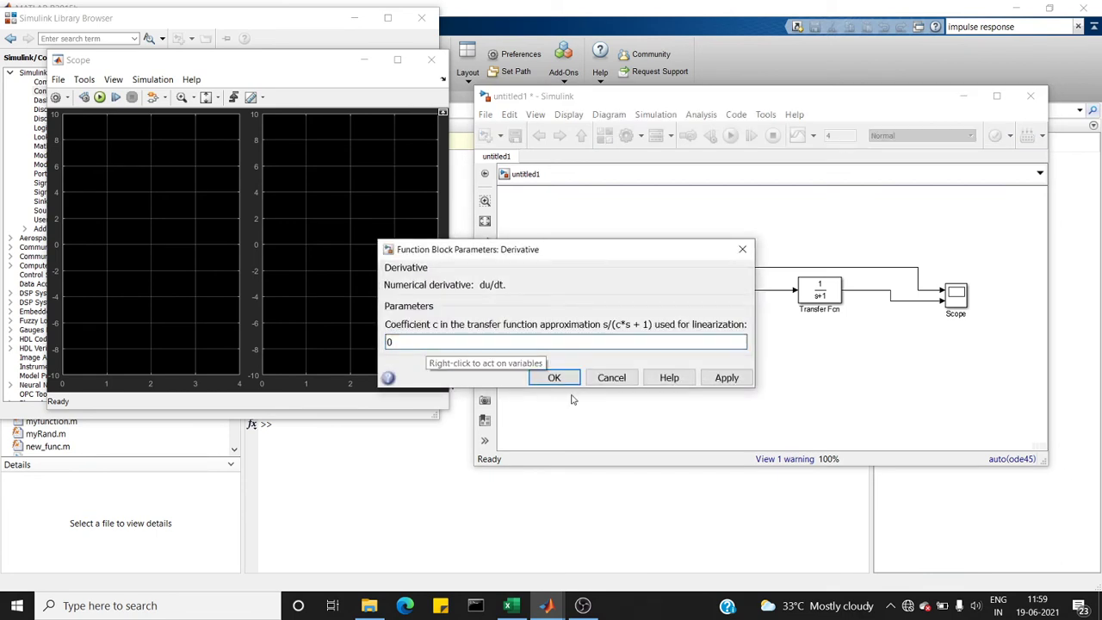
click(554, 378)
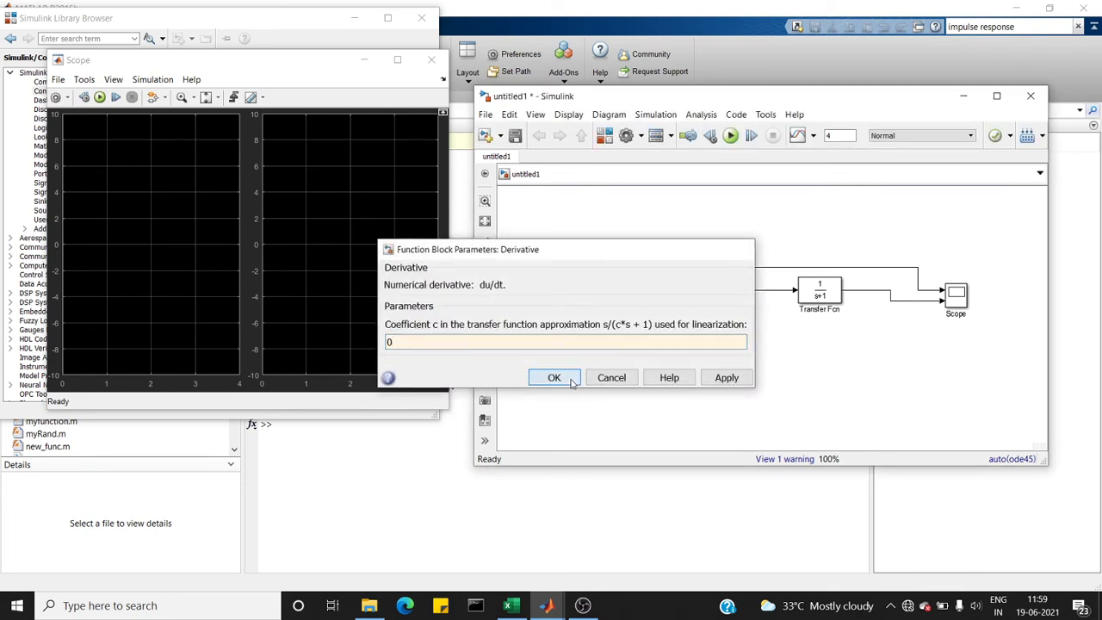
Run the simulation to update the Scope plots.
click(729, 136)
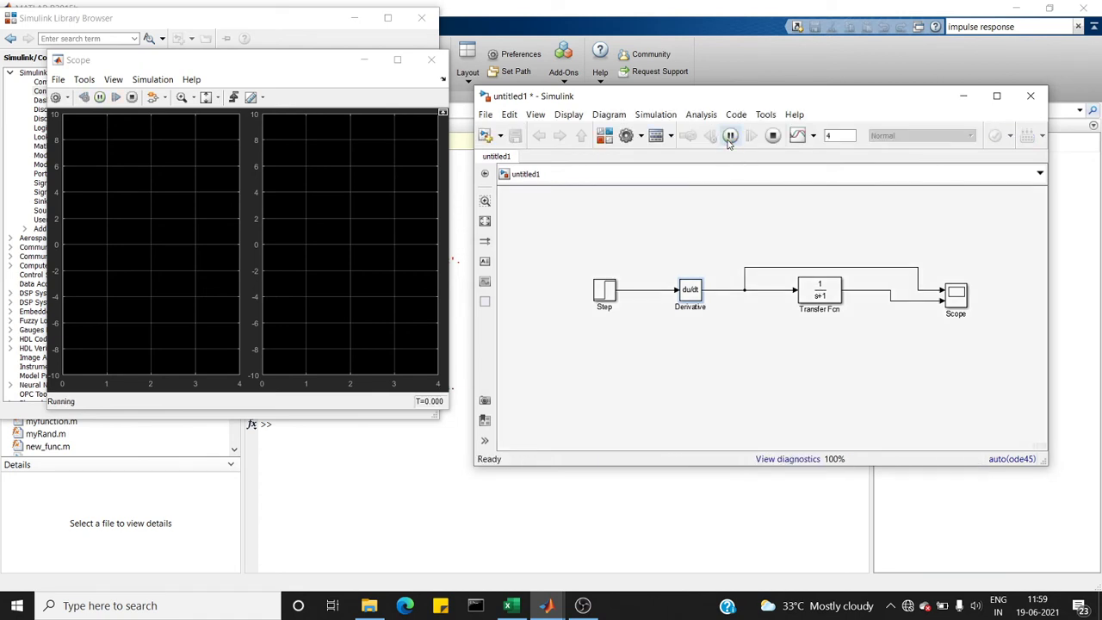